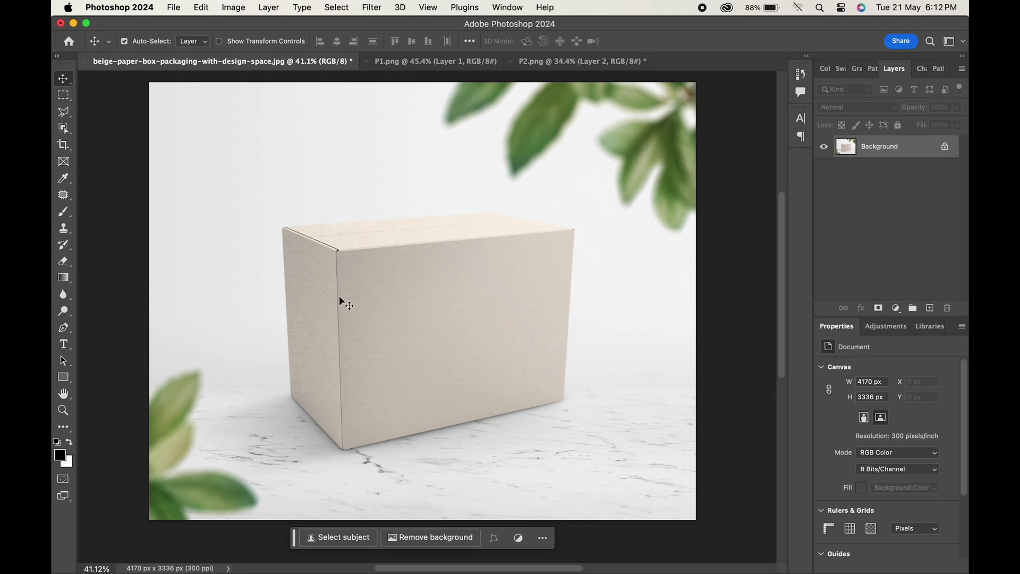
Step: Look over the artwork in P1.png and P2.png, checking what lies beneath Layer 1 in P2.png
click(394, 63)
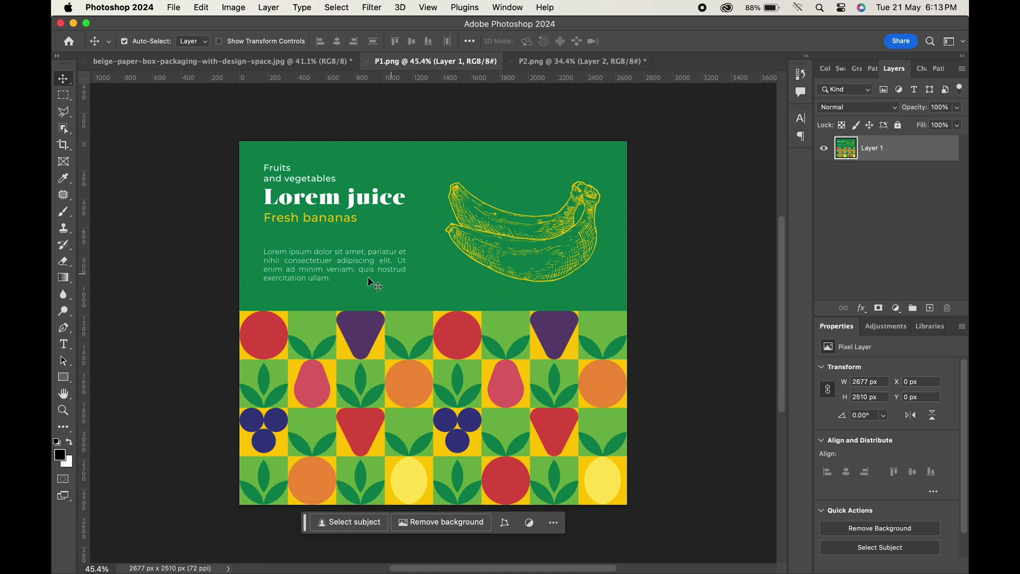
click(579, 61)
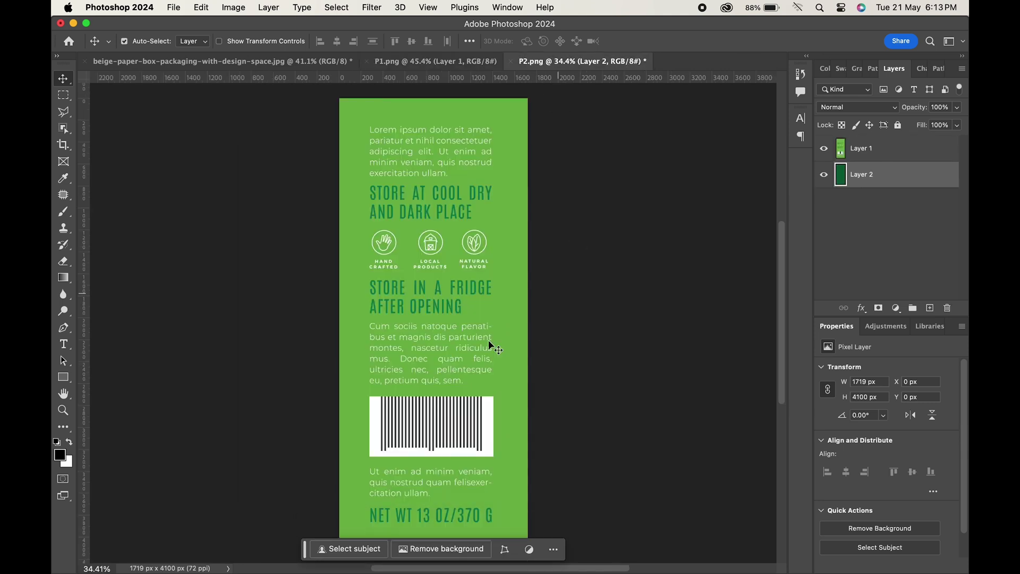
click(824, 150)
click(824, 149)
Step: Copy the P1.png artwork into the box mockup document as a new layer, and cut that layer's contents to the clipboard
click(401, 63)
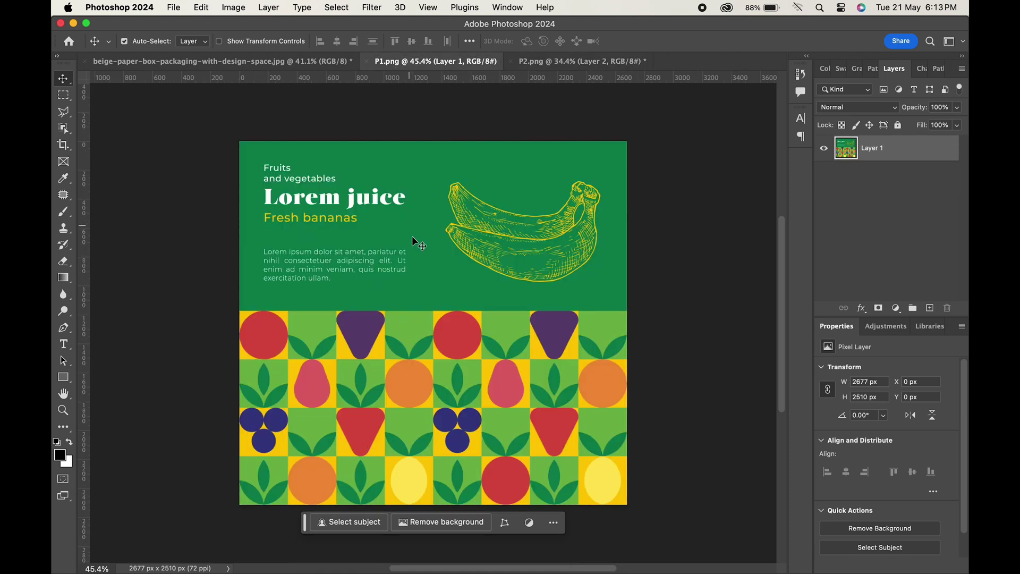
click(200, 8)
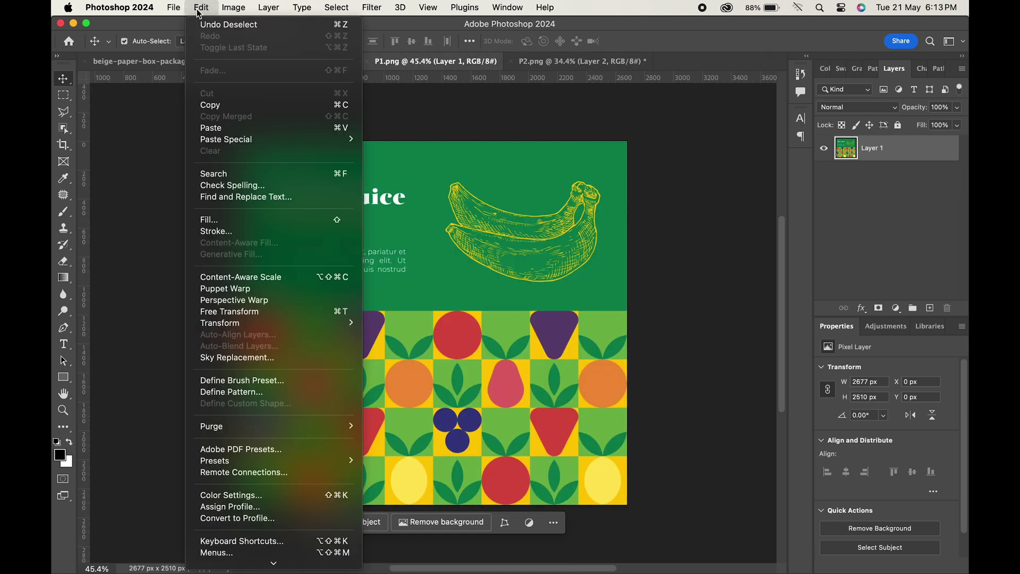
click(208, 104)
click(212, 62)
click(200, 8)
click(219, 129)
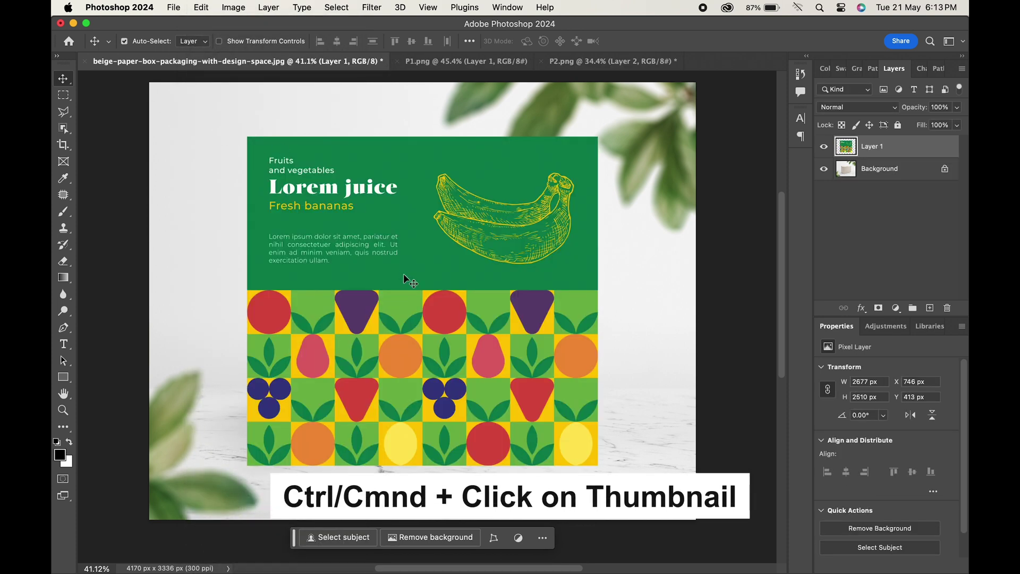
super+click(845, 152)
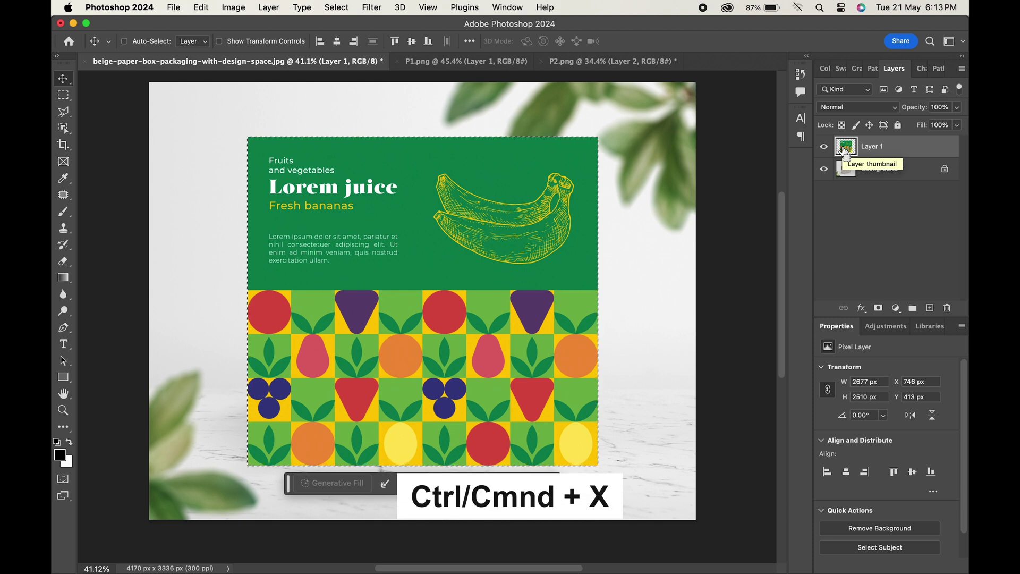
key(super+x)
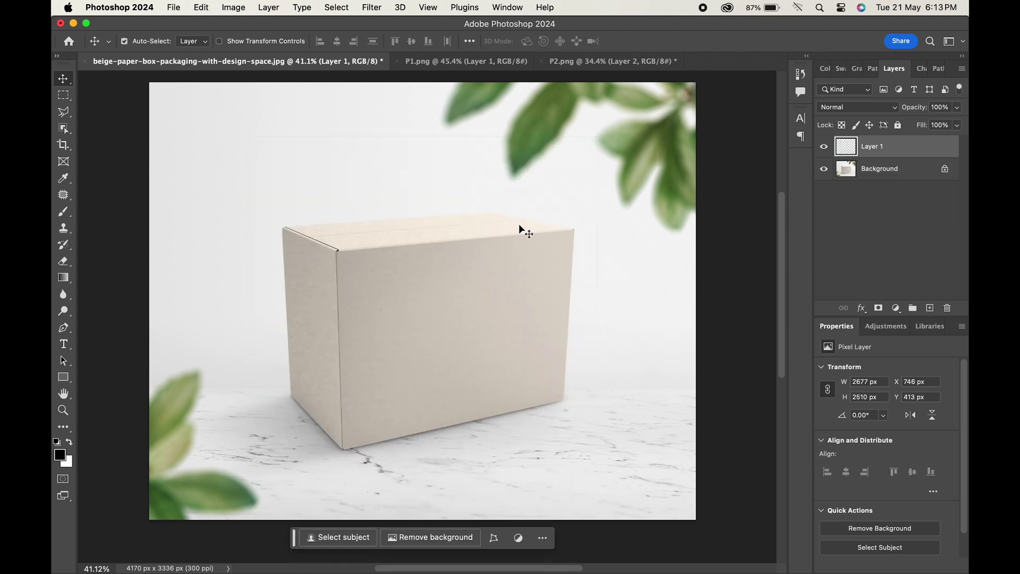
Step: Create a Vanishing Point perspective plane over the four corners of the box's wide front face
click(372, 7)
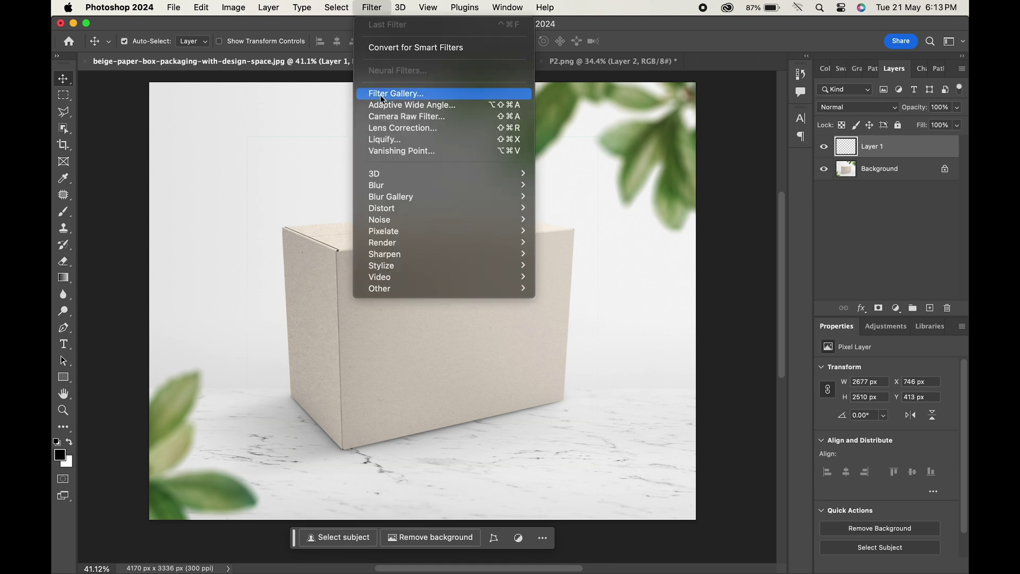
click(377, 151)
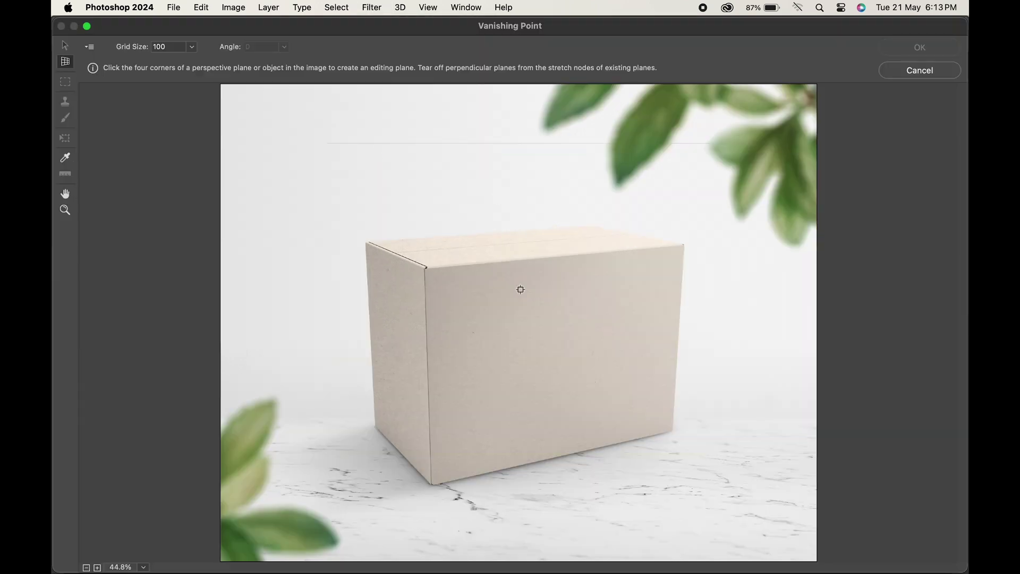
key(super+equal)
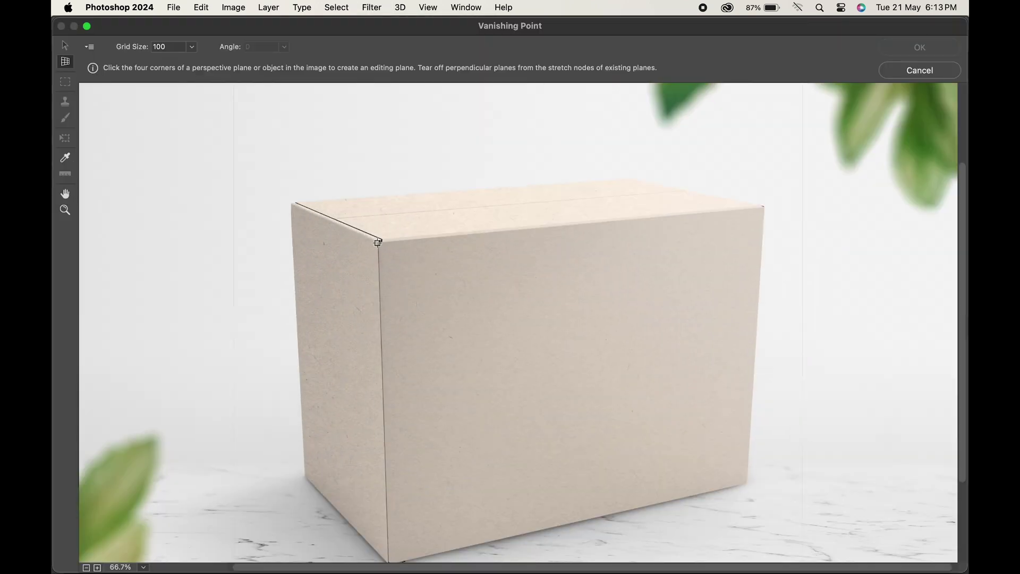
click(379, 241)
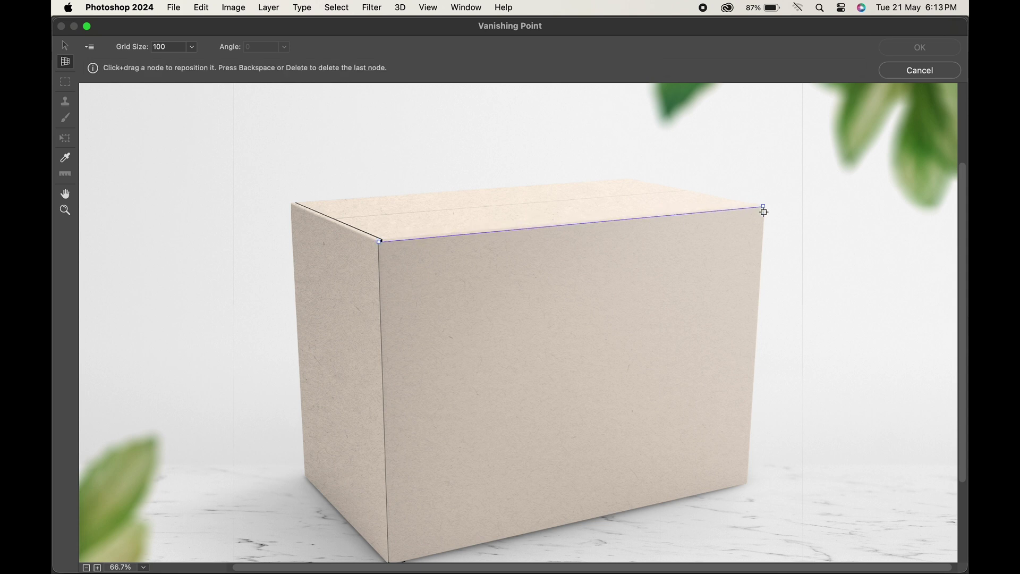
click(748, 482)
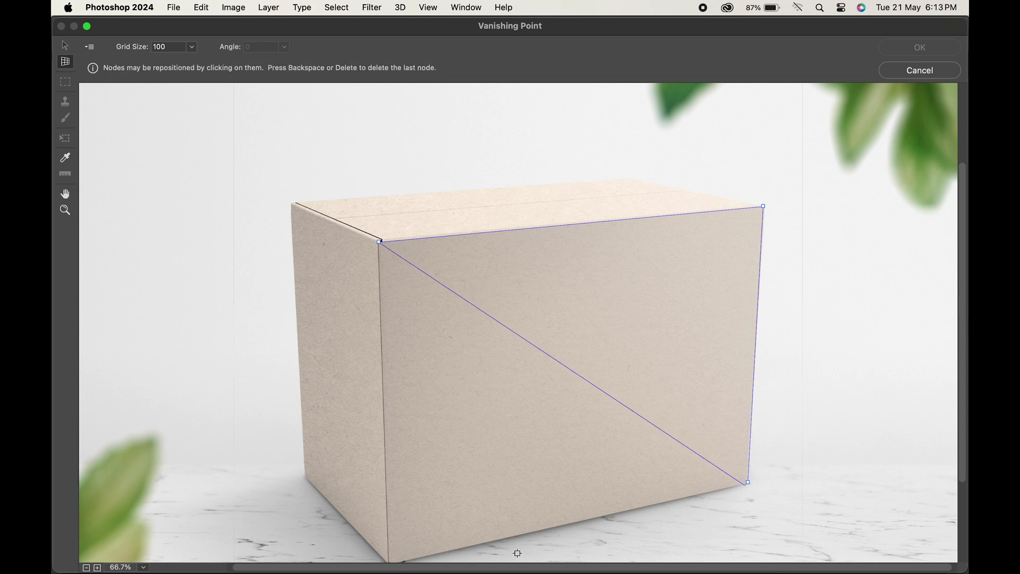
click(389, 558)
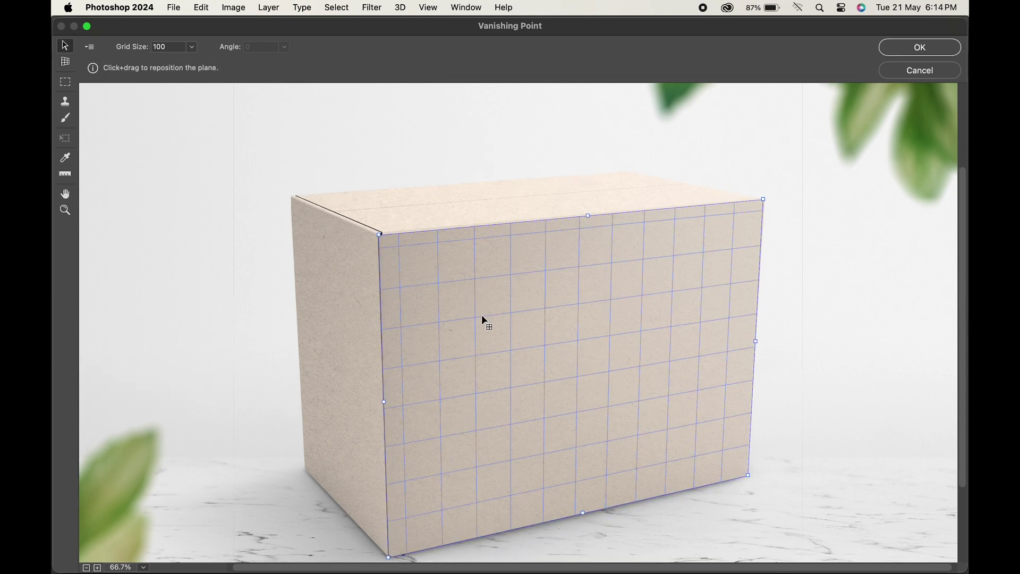
Step: Paste the banana juice artwork in Vanishing Point, transform it to fill the front face plane, and apply the filter
scroll(484, 321, down, 3)
scroll(483, 320, up, 7)
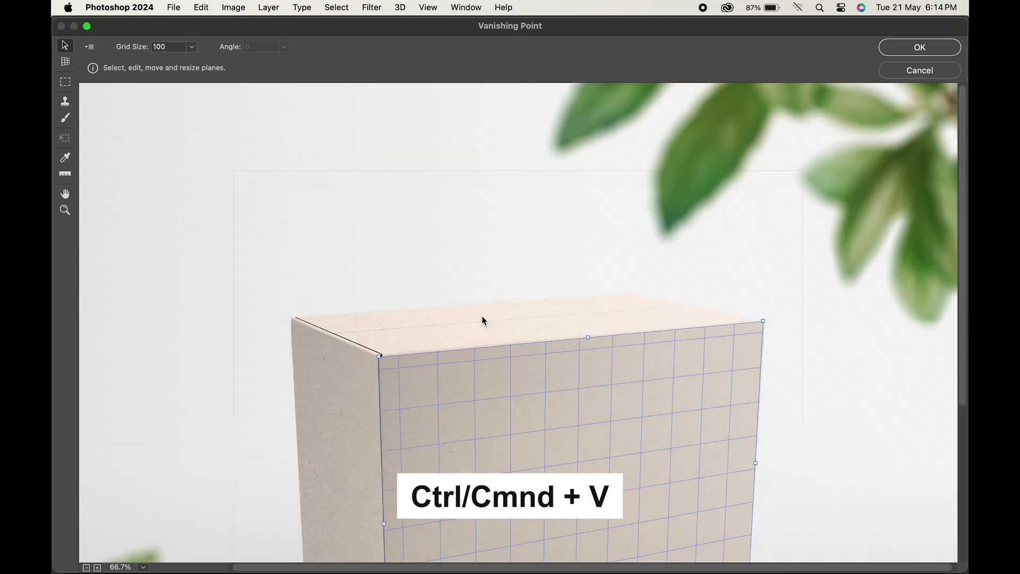
scroll(482, 316, down, 5)
key(super+v)
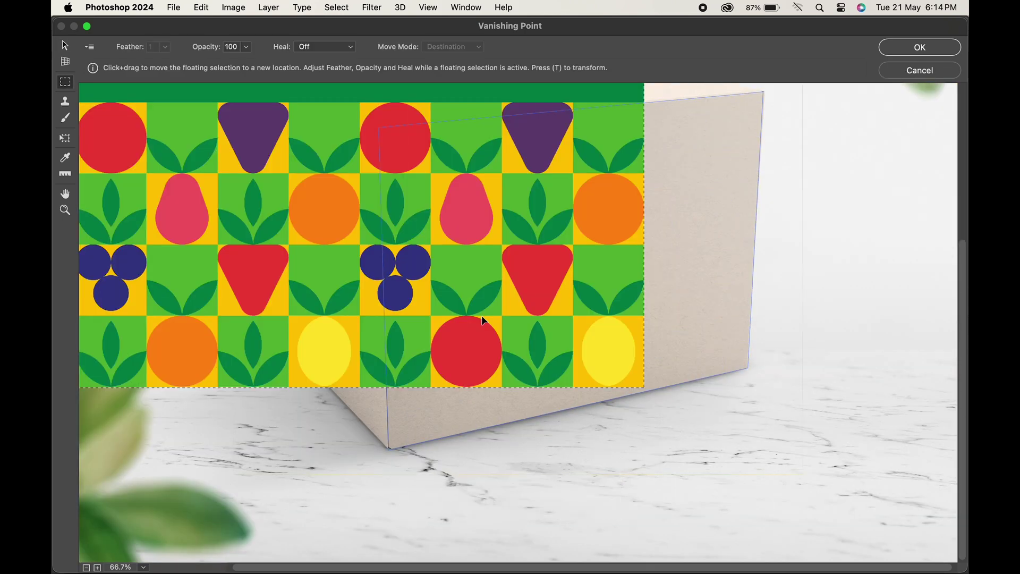
scroll(482, 315, down, 1)
key(t)
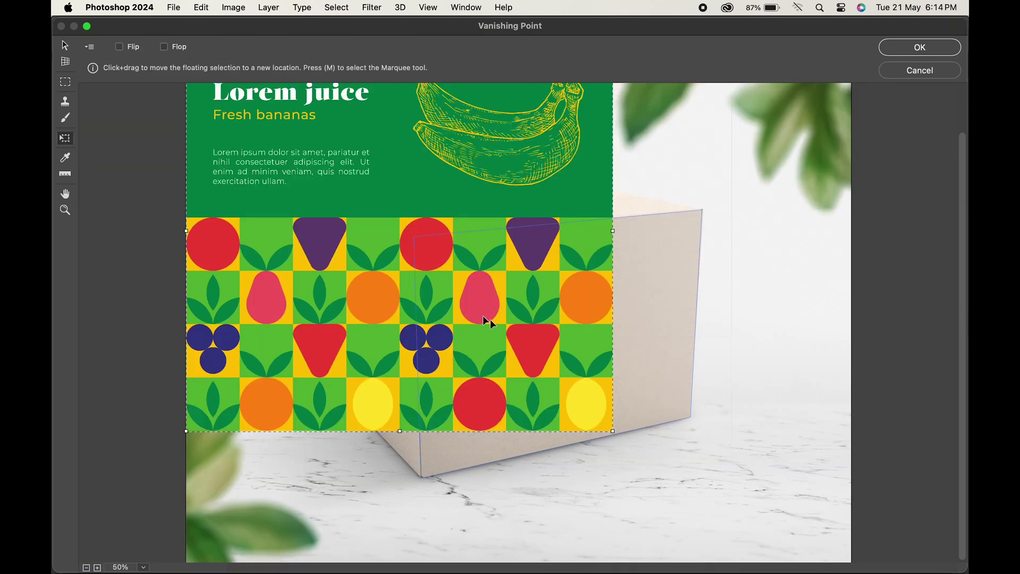
drag(603, 421, 603, 381)
mouse_move(683, 211)
mouse_down()
mouse_move(704, 188)
mouse_move(692, 211)
mouse_up()
drag(652, 272, 652, 285)
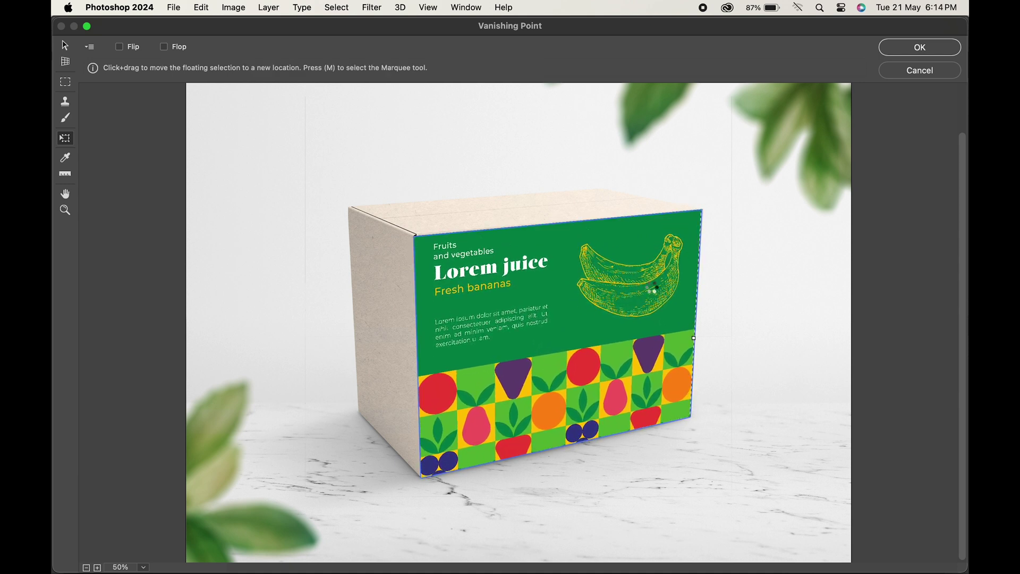
click(903, 54)
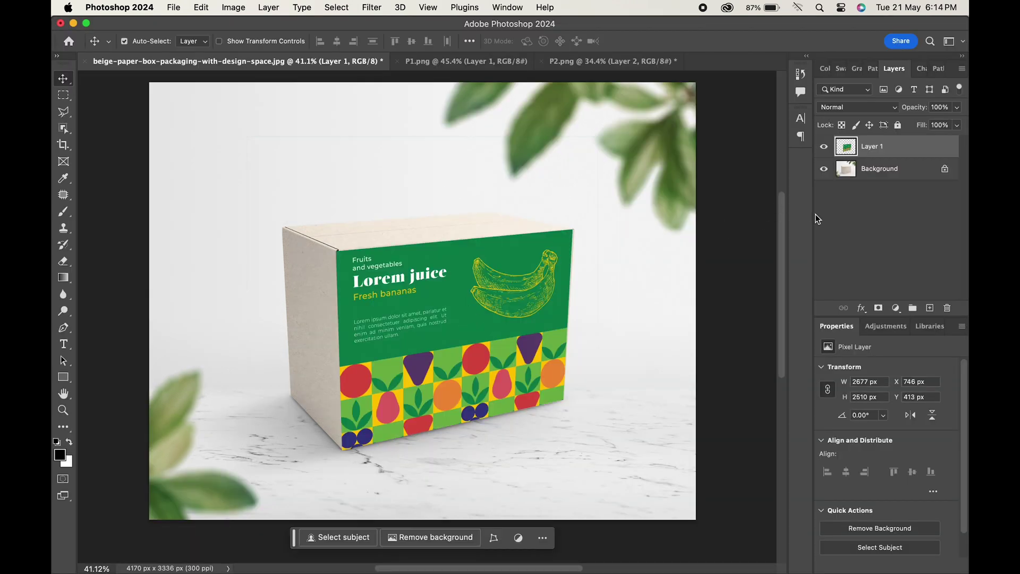
Step: Copy the light green label on Layer 1 of P2.png and paste it into the box mockup document
click(550, 65)
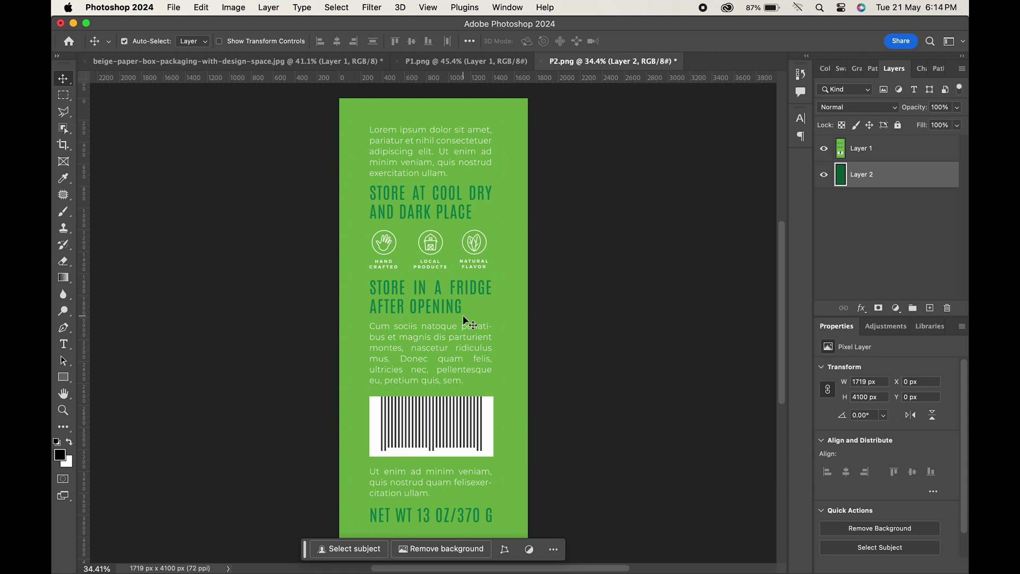
click(904, 154)
click(201, 7)
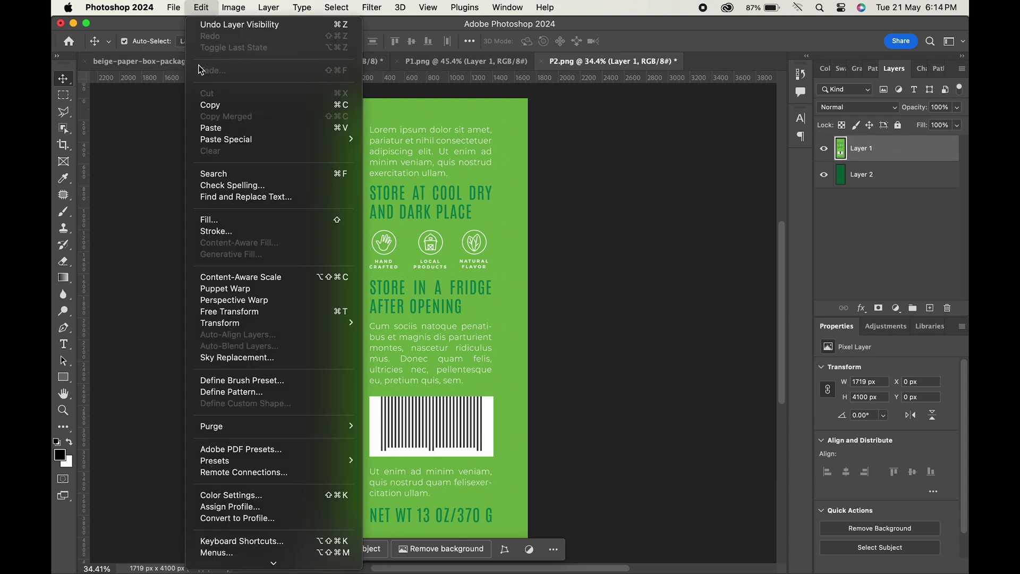
click(210, 105)
click(138, 61)
click(202, 7)
click(211, 127)
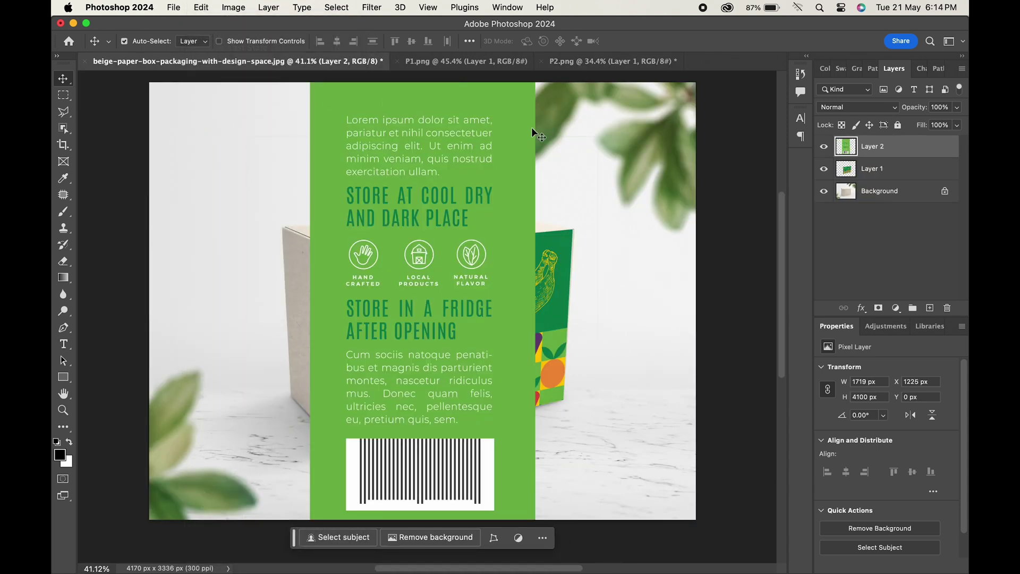
Step: Scale the pasted light green label down to about 1155 × 2794 px and cut the layer's contents to the clipboard
key(super+t)
key(super+0)
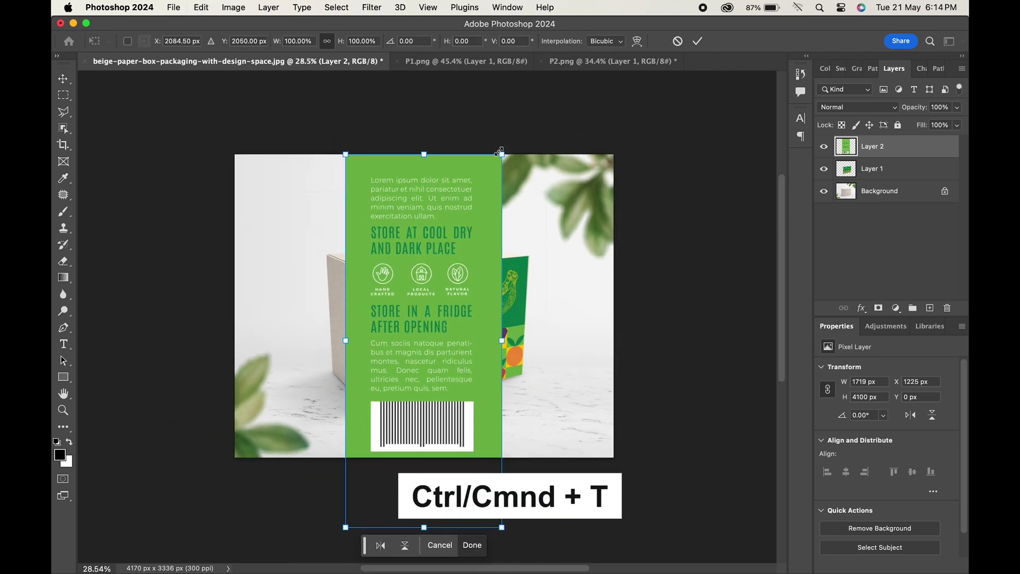
drag(501, 153, 451, 269)
drag(433, 332, 441, 250)
key(Return)
key(super+0)
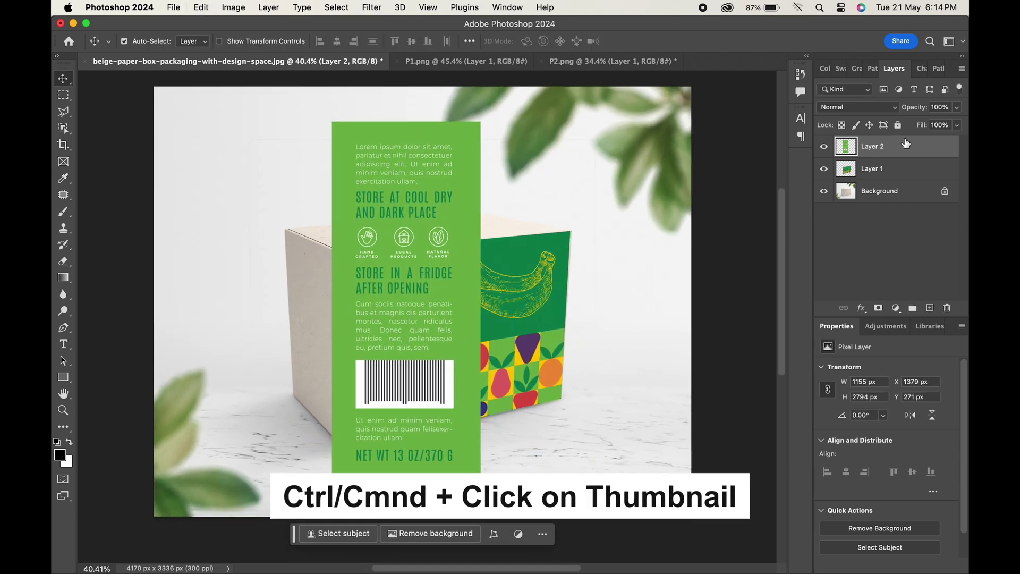
super+click(849, 153)
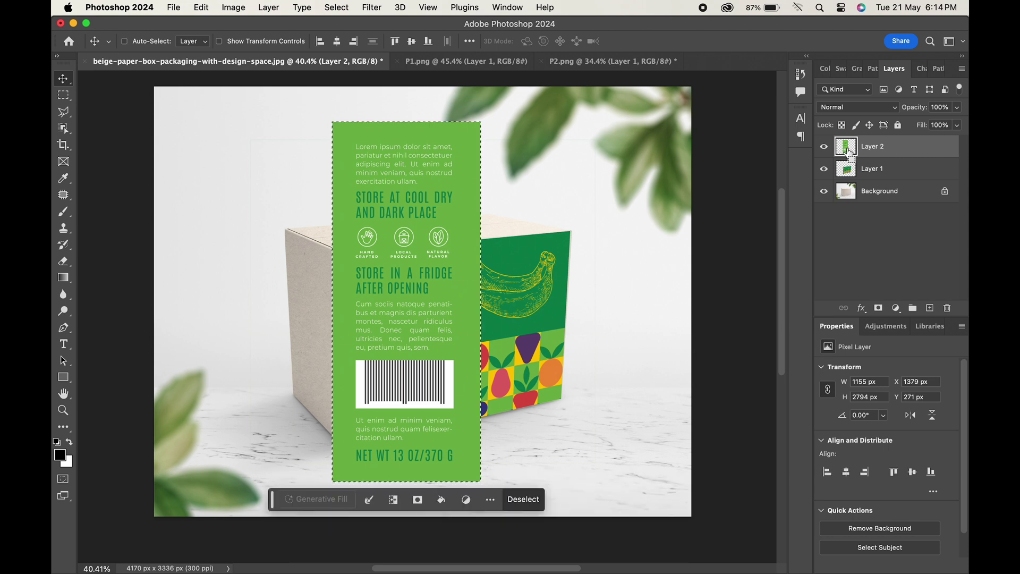
key(super+x)
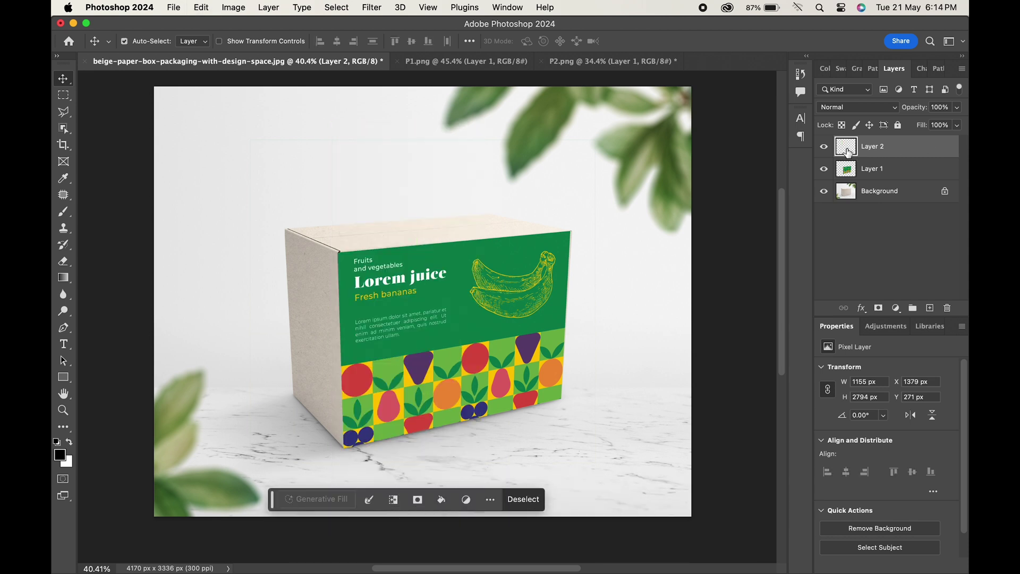
Step: Create a second Vanishing Point perspective plane over the four corners of the box's narrow side face
click(372, 7)
click(372, 8)
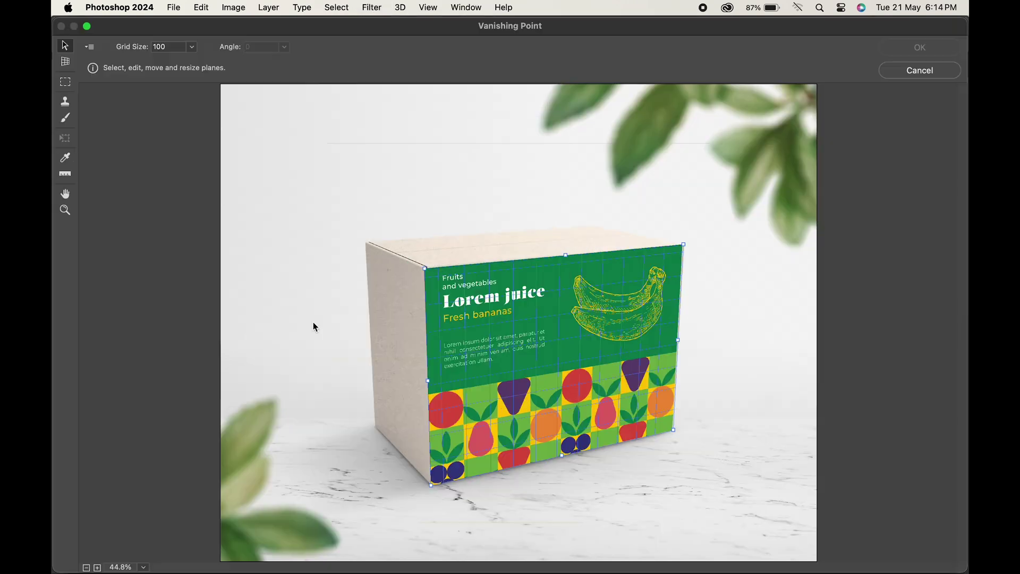
key(super+plus)
key(super+plus)
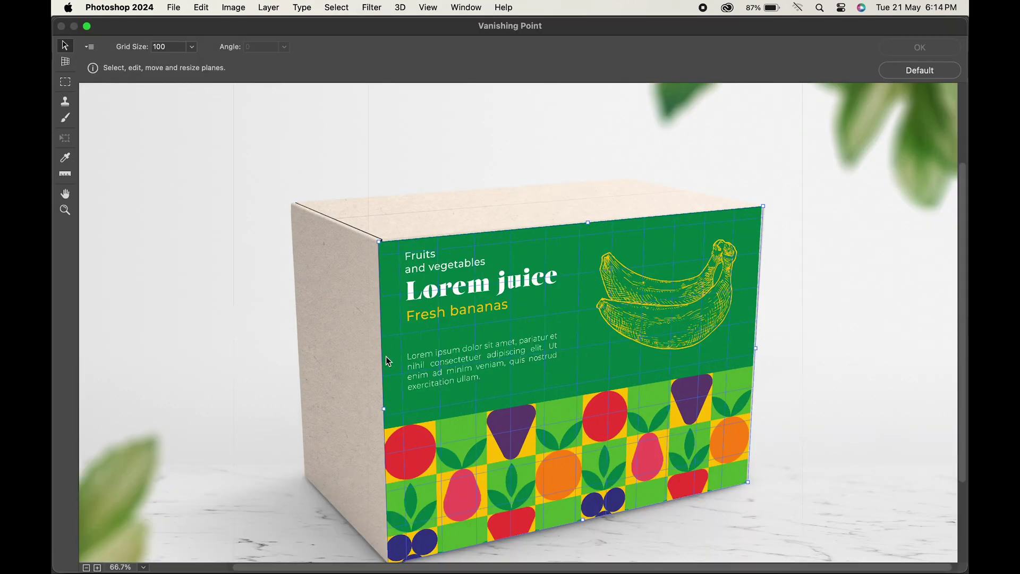
key(space)
drag(433, 357, 517, 291)
click(66, 66)
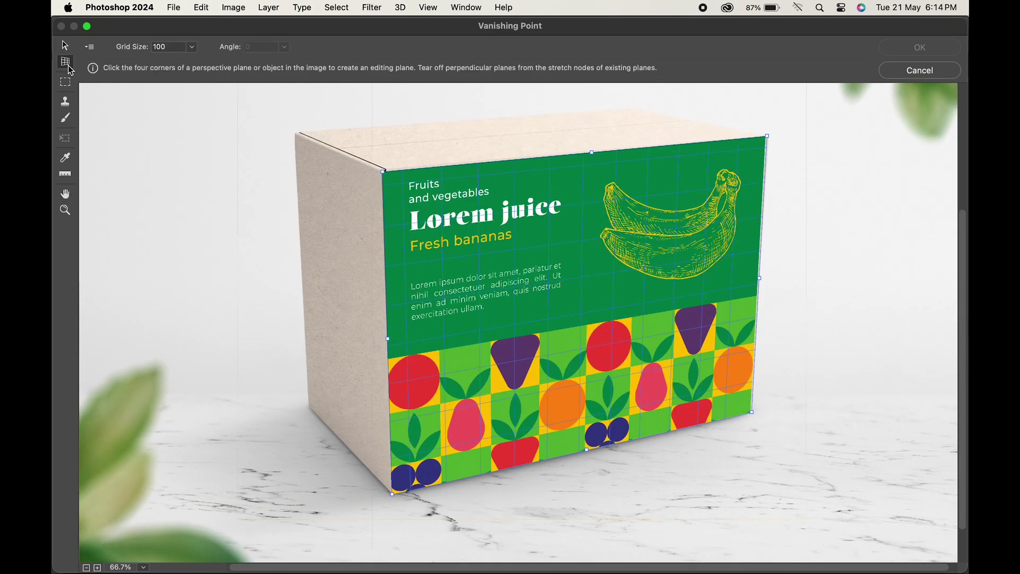
click(296, 134)
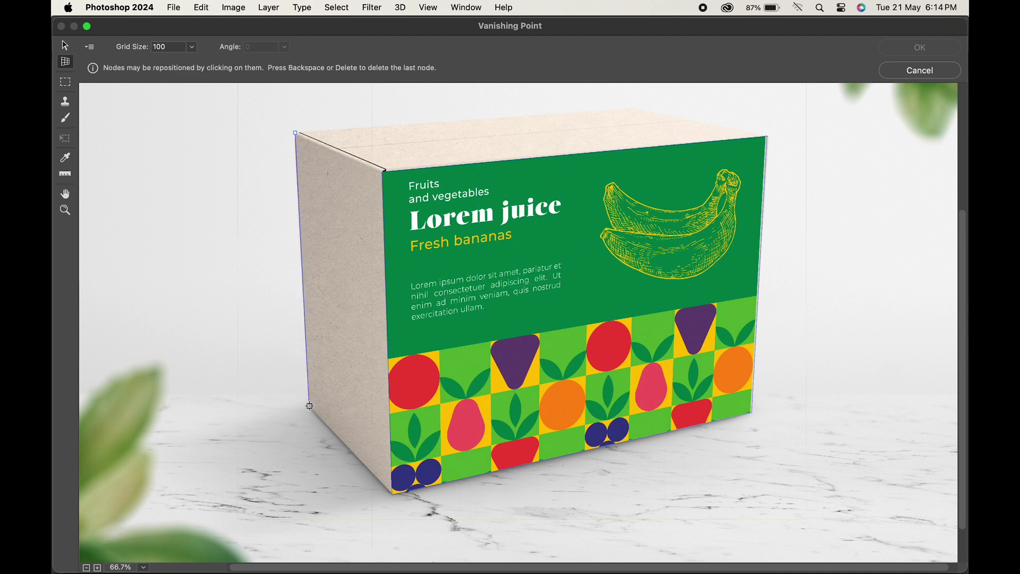
click(393, 495)
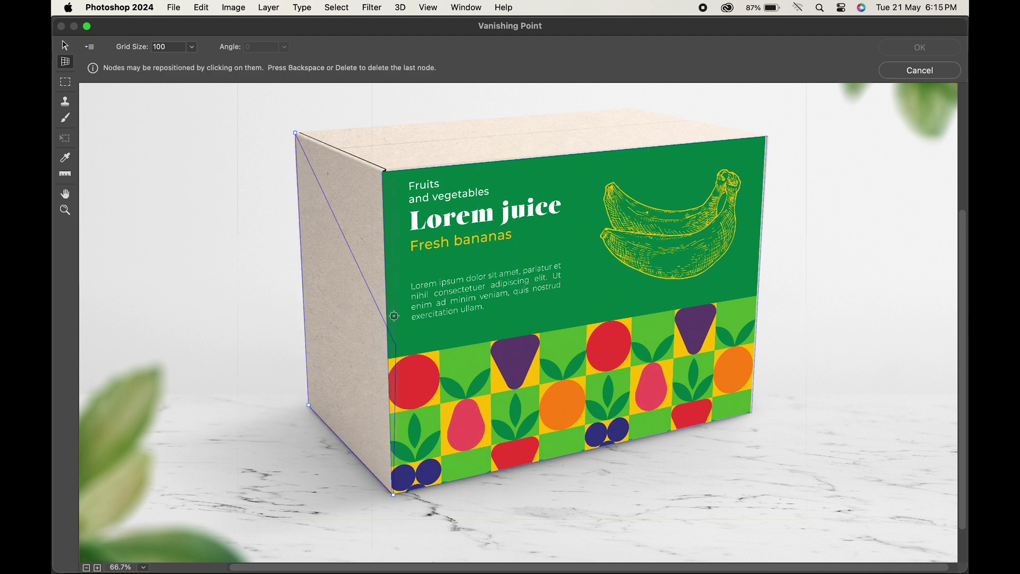
click(383, 171)
Step: Paste the light green label in Vanishing Point, transform it to fill the narrow side face plane, and apply the filter
key(super+v)
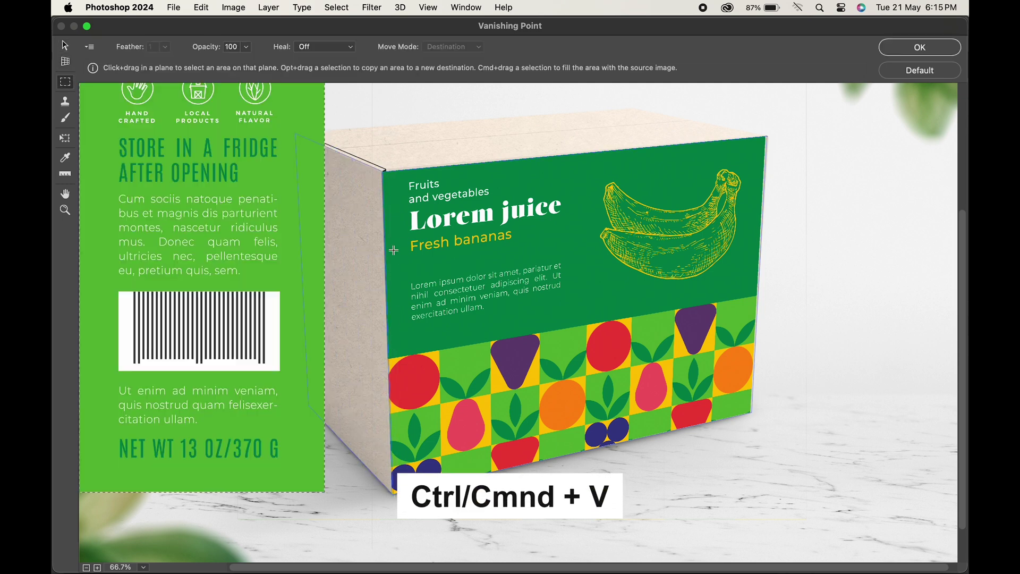
key(super+t)
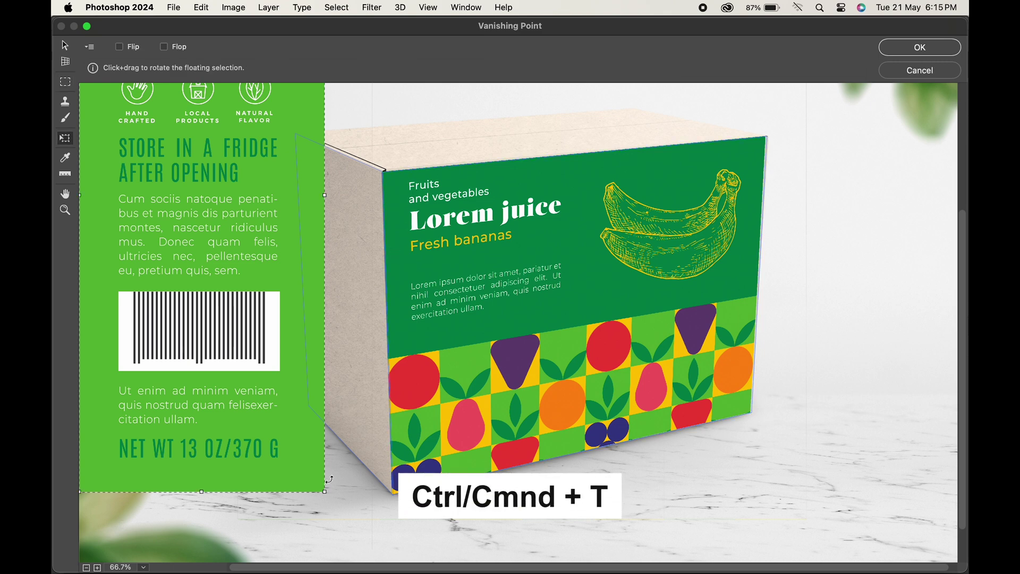
drag(324, 492, 258, 333)
drag(218, 269, 371, 407)
drag(385, 441, 333, 184)
drag(322, 165, 370, 389)
drag(345, 308, 368, 412)
drag(320, 246, 293, 221)
drag(375, 184, 353, 222)
drag(371, 314, 382, 378)
drag(342, 300, 296, 264)
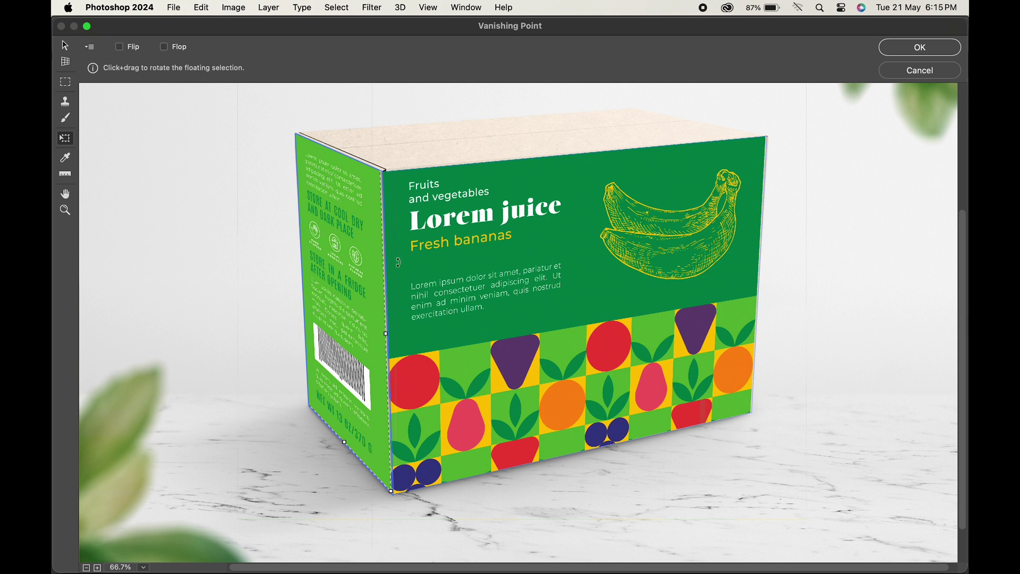
drag(387, 333, 390, 333)
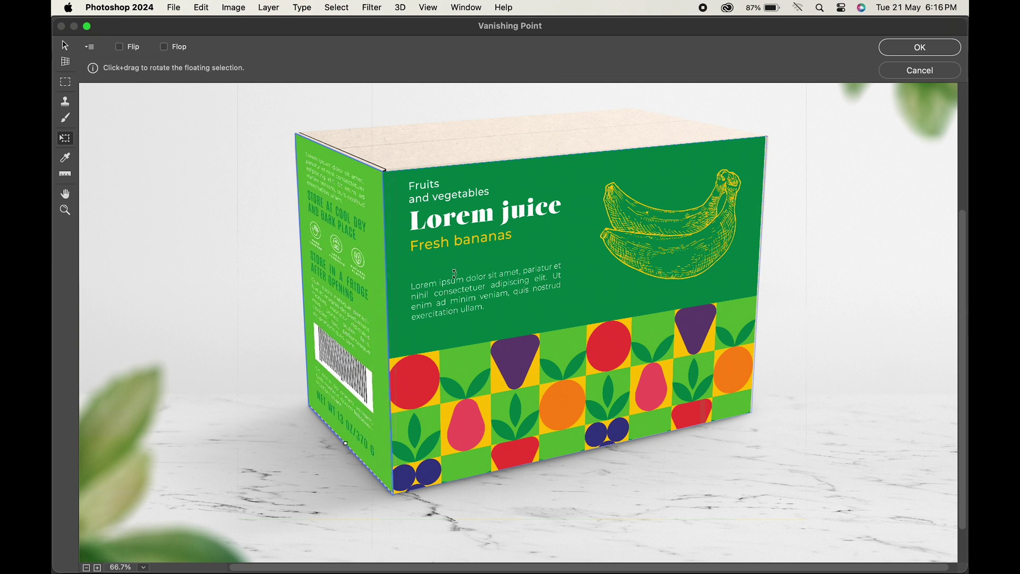
click(909, 53)
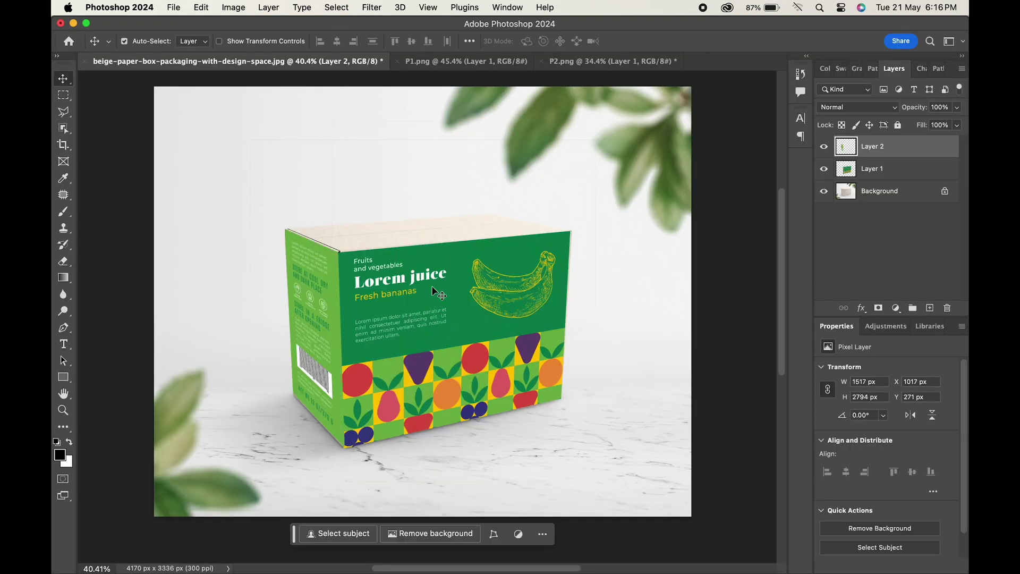
Step: Copy the dark green panel on Layer 2 of P2.png and paste it into the box mockup document
click(388, 231)
click(579, 61)
click(823, 148)
click(861, 173)
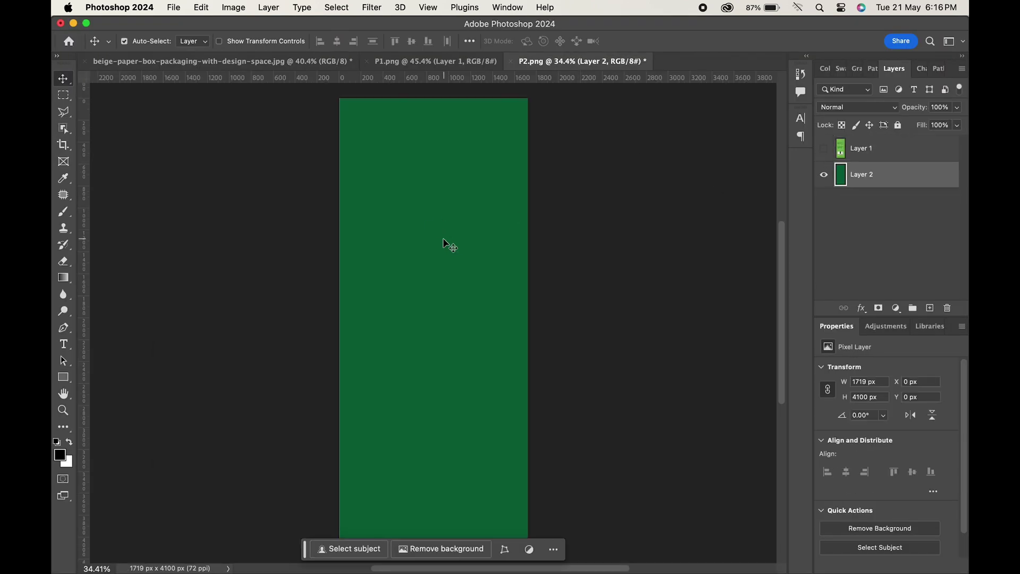
click(201, 7)
click(207, 104)
click(171, 63)
click(201, 7)
click(205, 128)
Step: Rotate the pasted dark green panel 90°, scale it to about 2524 × 1058 px, and cut the layer's contents to the clipboard
key(super+t)
key(super+minus)
key(super+minus)
drag(508, 129, 536, 383)
drag(592, 408, 463, 353)
drag(452, 336, 505, 301)
key(Return)
key(super+0)
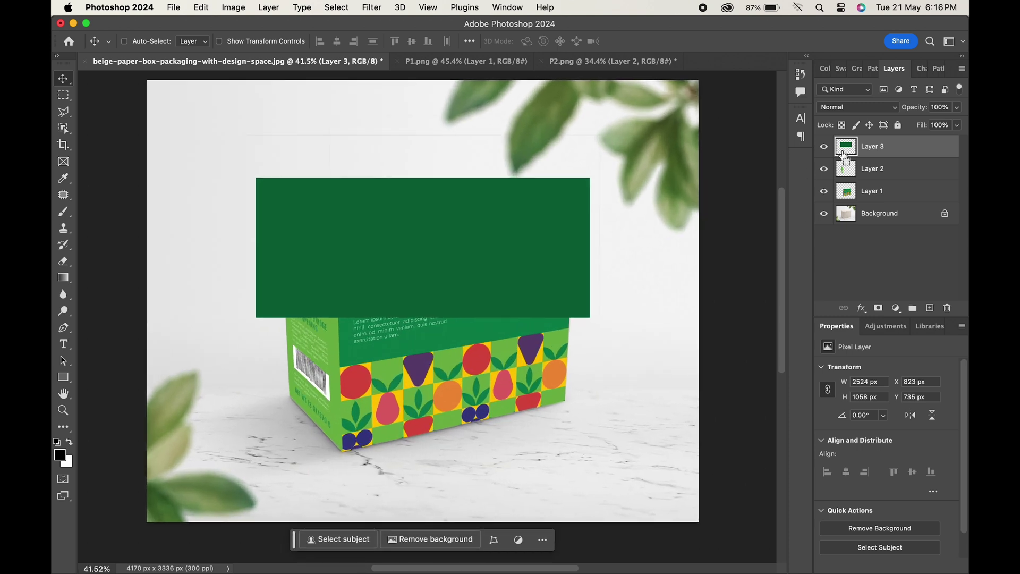
super+click(845, 151)
key(super+x)
Step: Create a third Vanishing Point perspective plane over the four corners of the box's top face
click(372, 8)
click(393, 153)
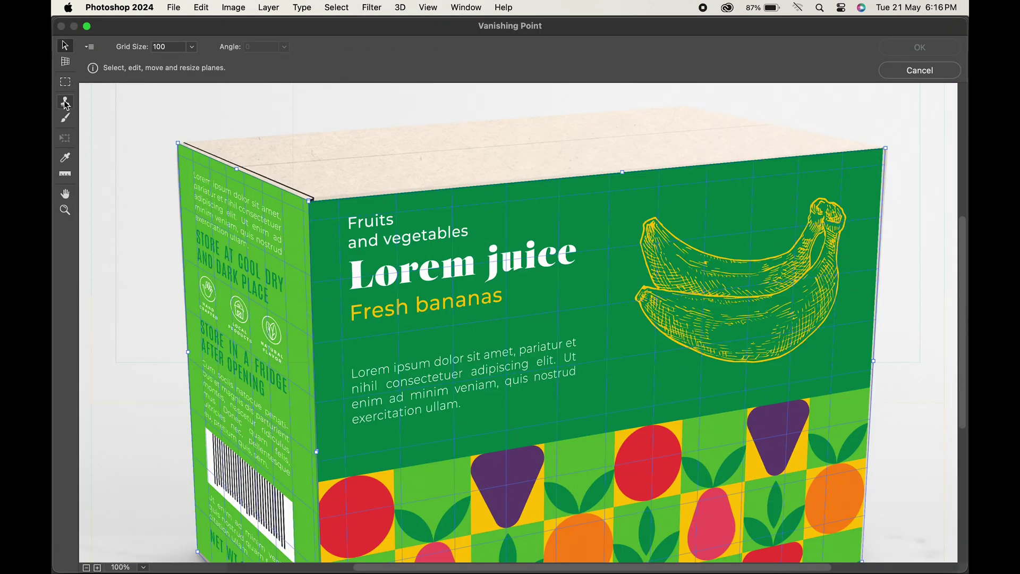
key(c)
click(685, 105)
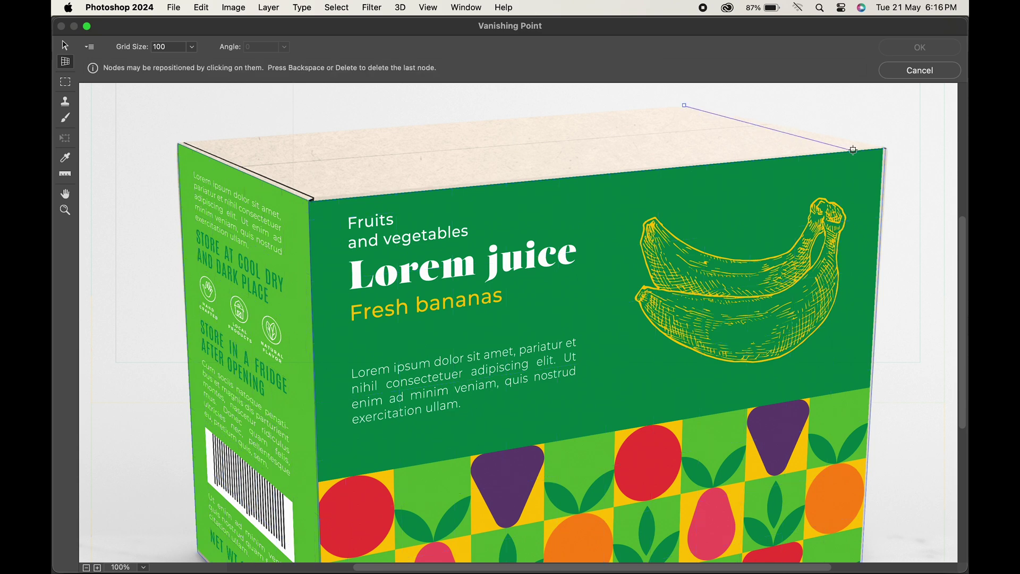
click(178, 142)
Step: Paste the dark green panel in Vanishing Point, fit it into the top face plane, and apply the filter
key(m)
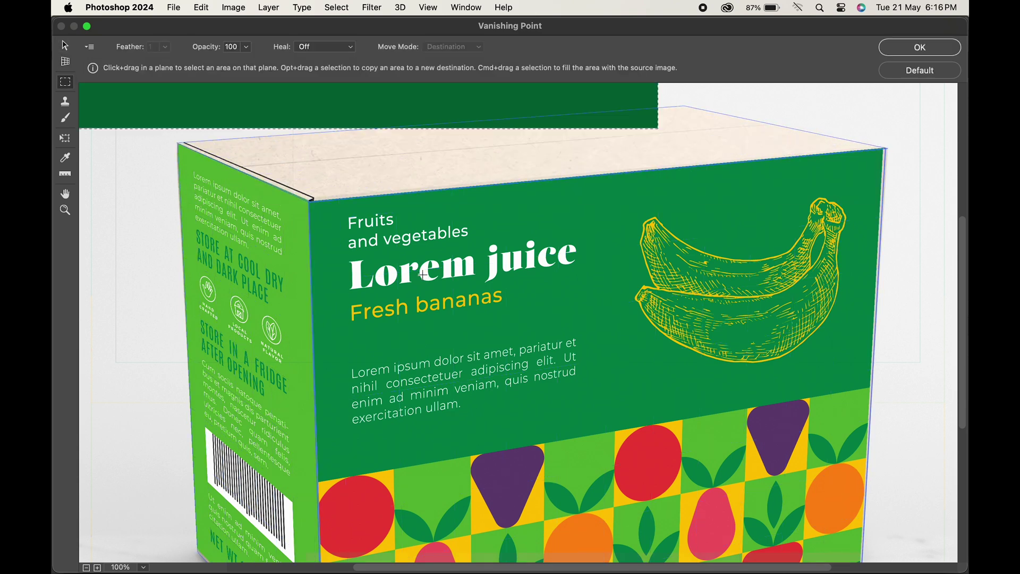
key(super+minus)
drag(424, 215, 523, 242)
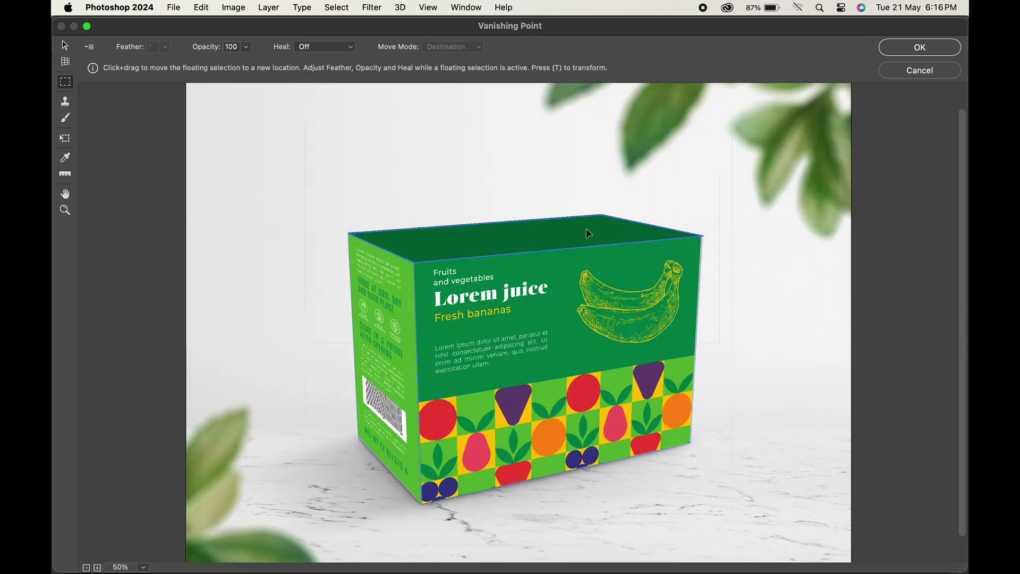
click(700, 309)
click(920, 48)
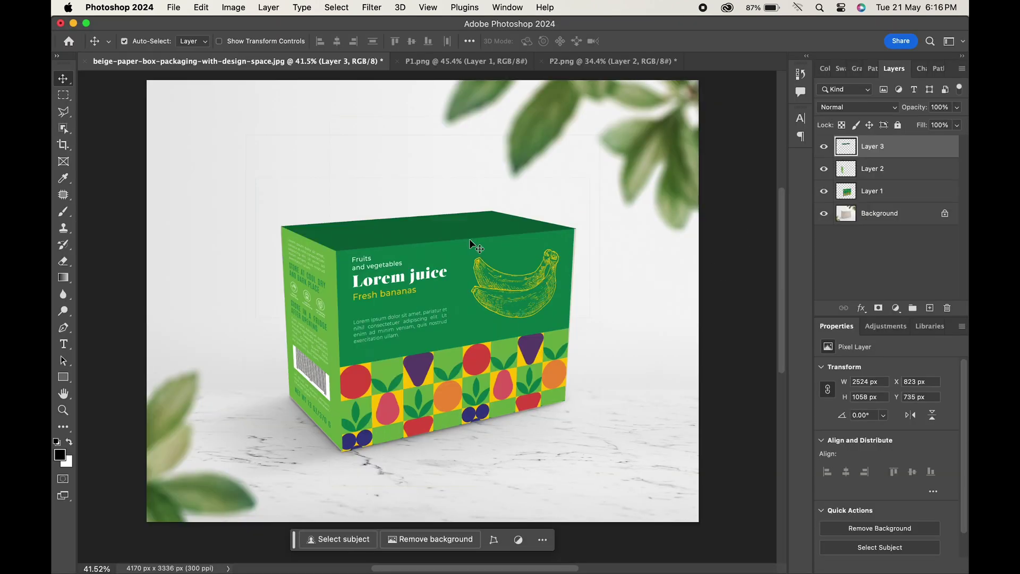
Step: Set the blend mode of Layer 1, Layer 2 and Layer 3 together to Multiply
scroll(494, 250, up, 3)
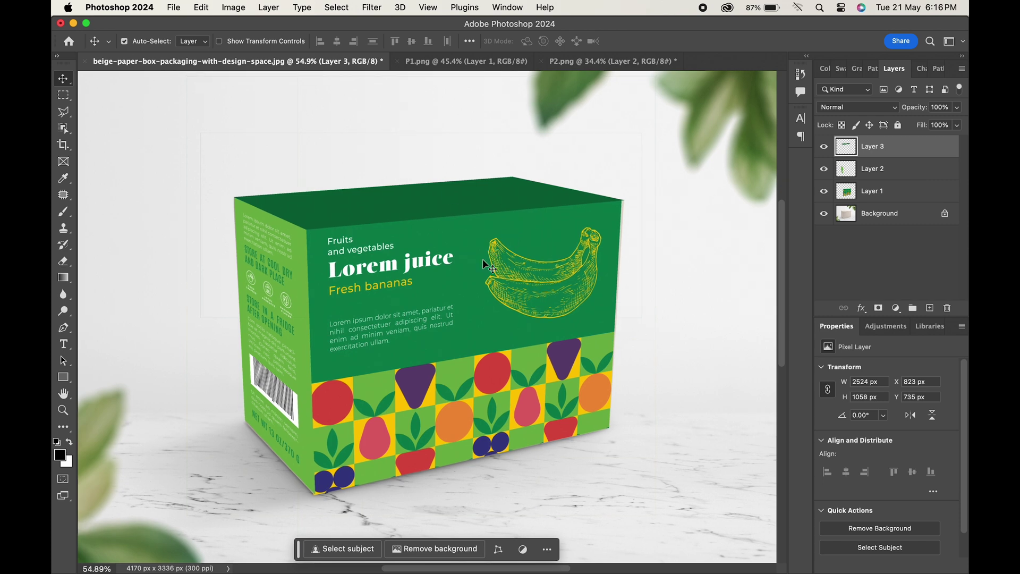
shift+click(896, 190)
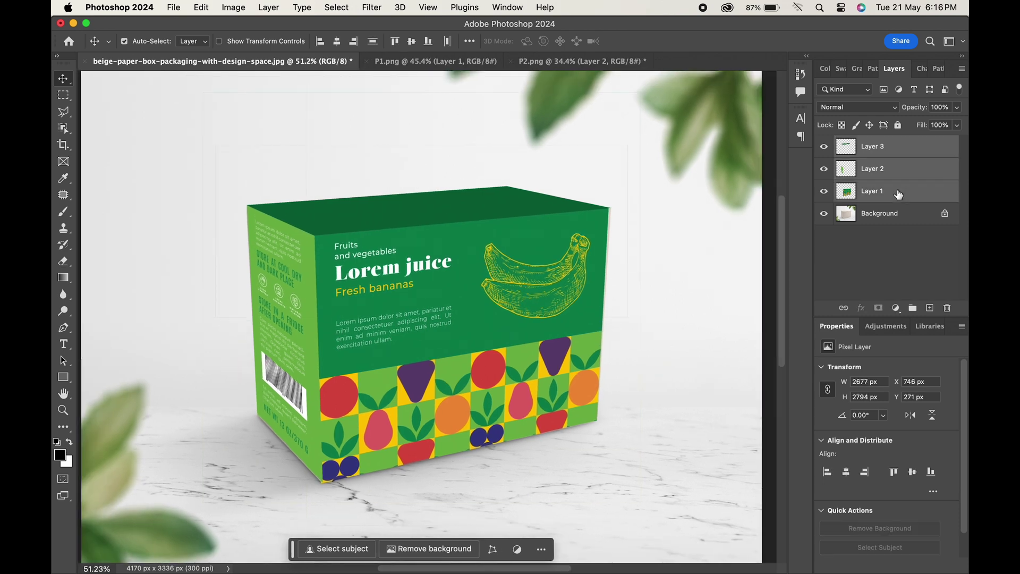
click(864, 102)
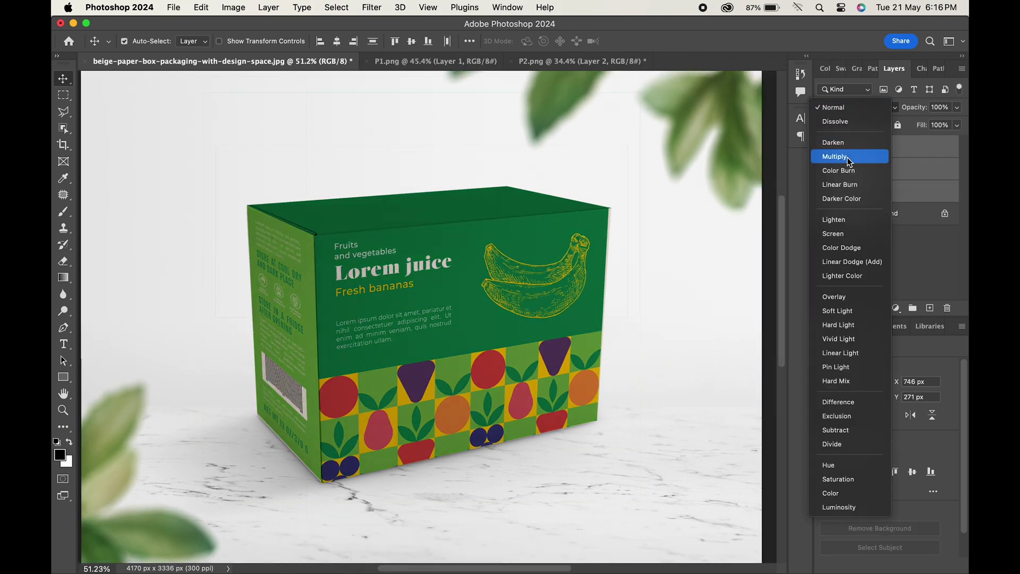
click(847, 157)
Step: In Layer 1's blending options, split the Underlying Layer white Blend If slider to 201 / 255
click(900, 191)
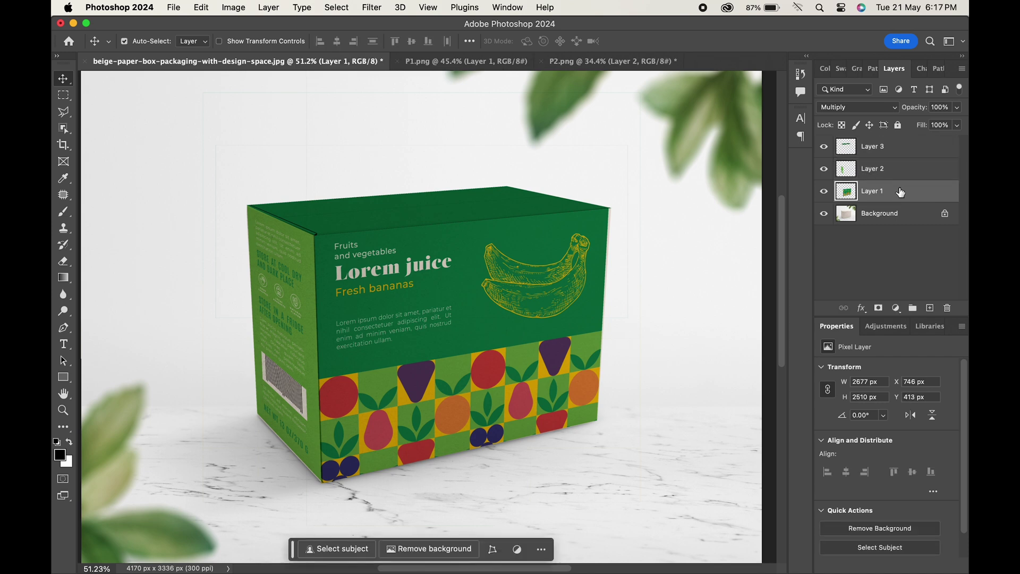
right_click(909, 190)
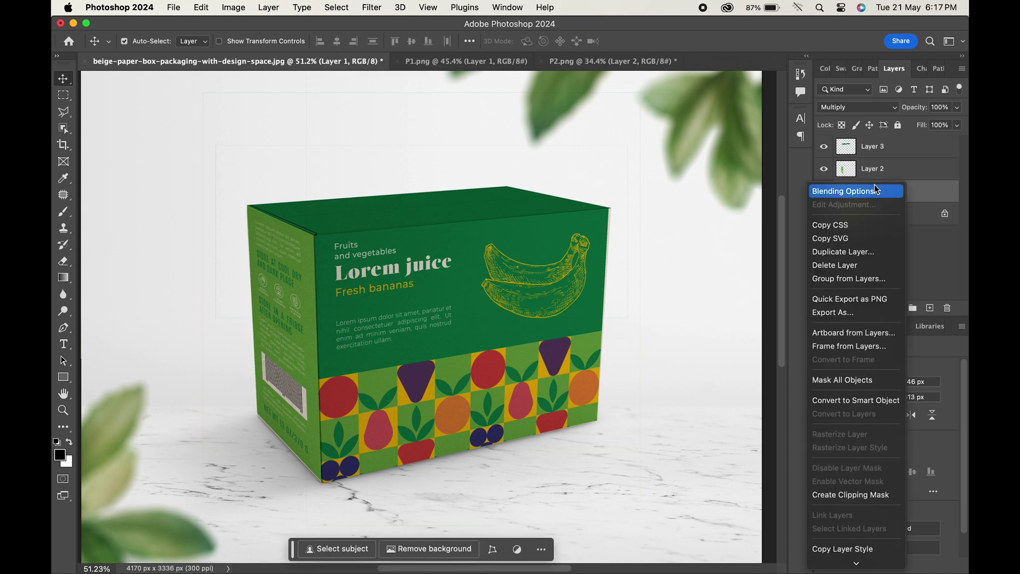
click(874, 183)
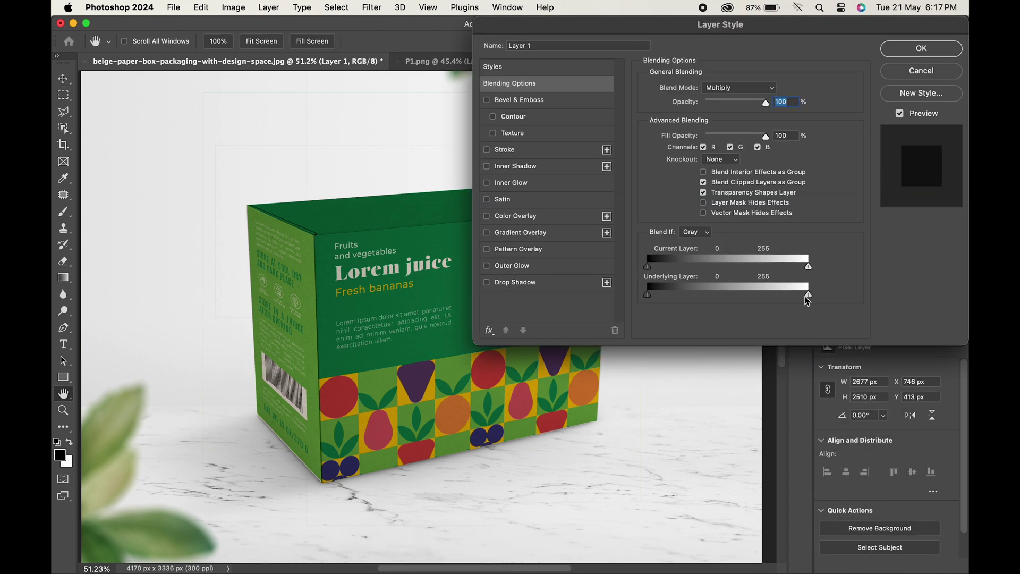
drag(808, 295, 785, 298)
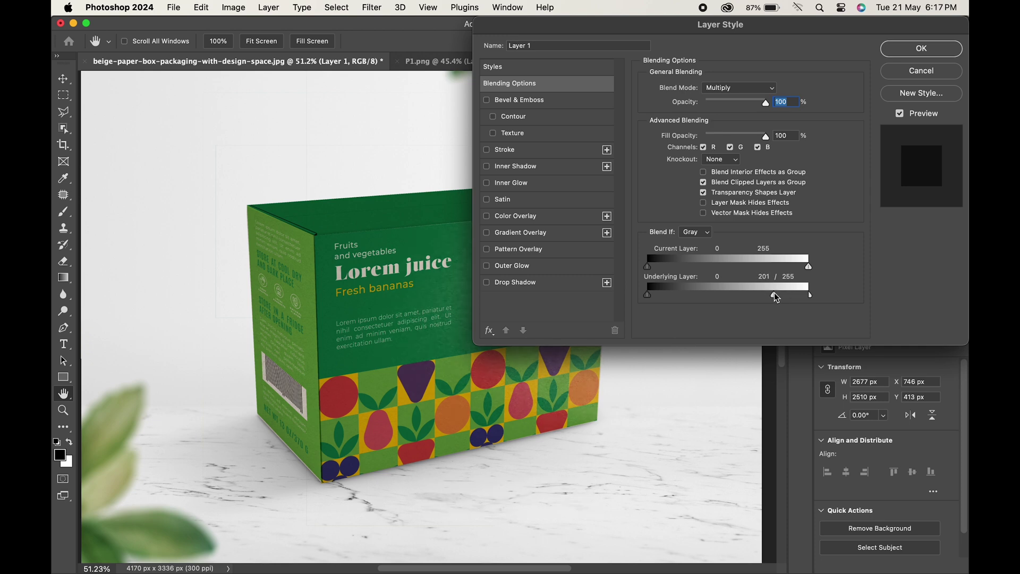
click(925, 49)
Step: Split the Underlying Layer white Blend If slider to 204 / 255 for Layer 2, and split it for Layer 3 as well
double_click(903, 171)
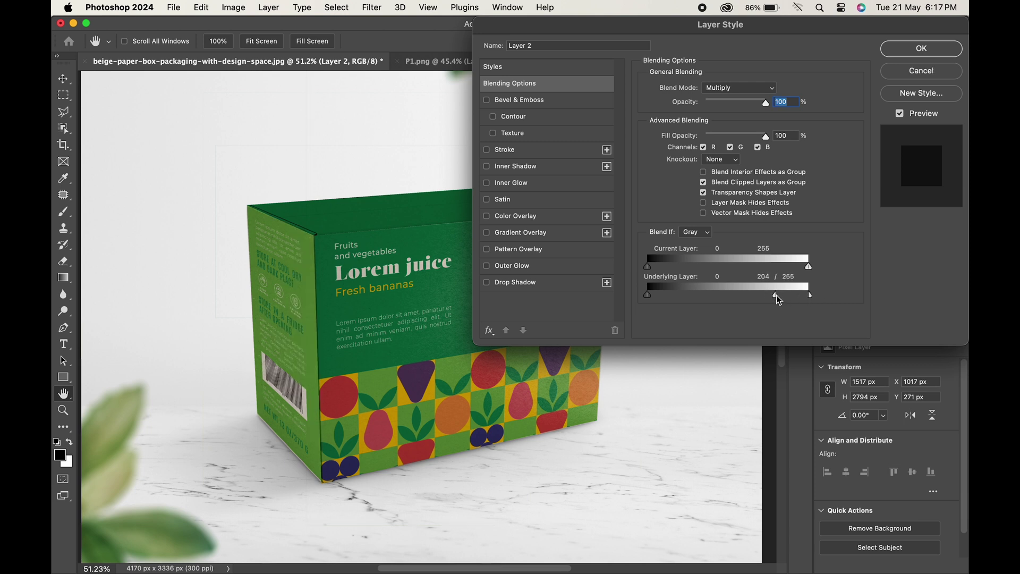
click(895, 51)
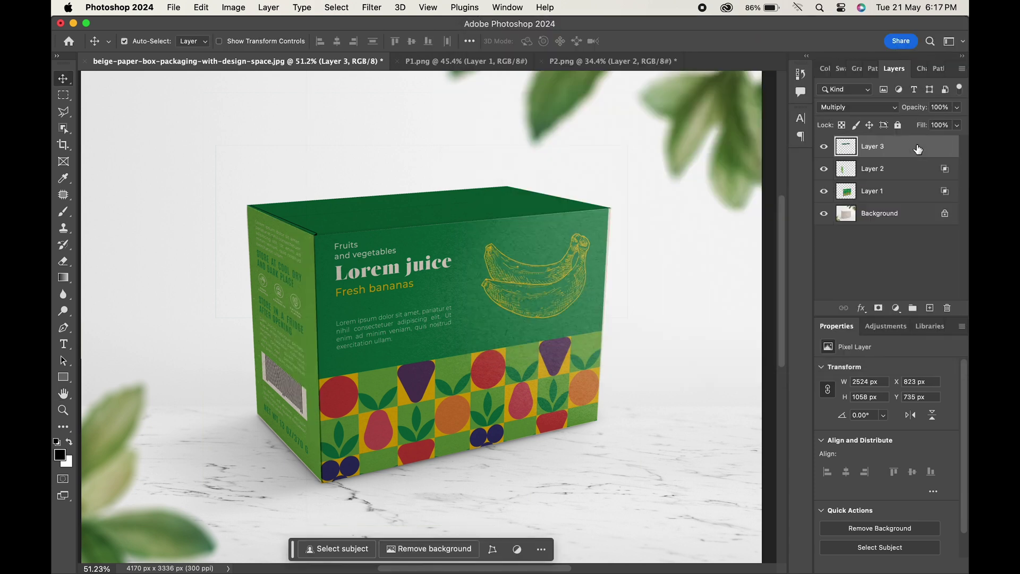
double_click(918, 149)
mouse_move(807, 497)
mouse_down()
mouse_move(779, 496)
mouse_move(824, 494)
mouse_move(781, 496)
mouse_move(799, 500)
mouse_up()
click(914, 249)
scroll(444, 314, down, 3)
scroll(444, 313, up, 1)
scroll(444, 314, up, 1)
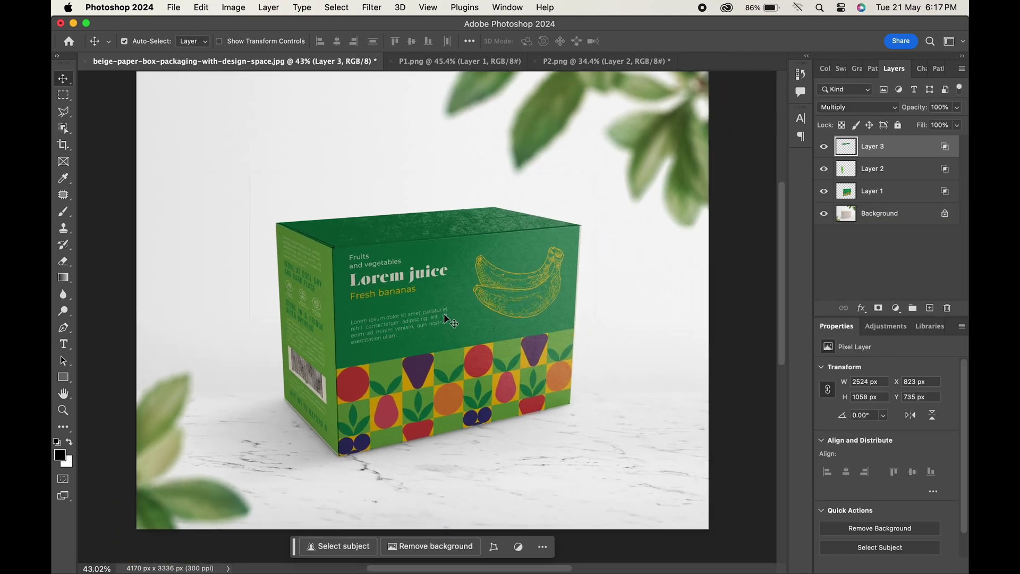